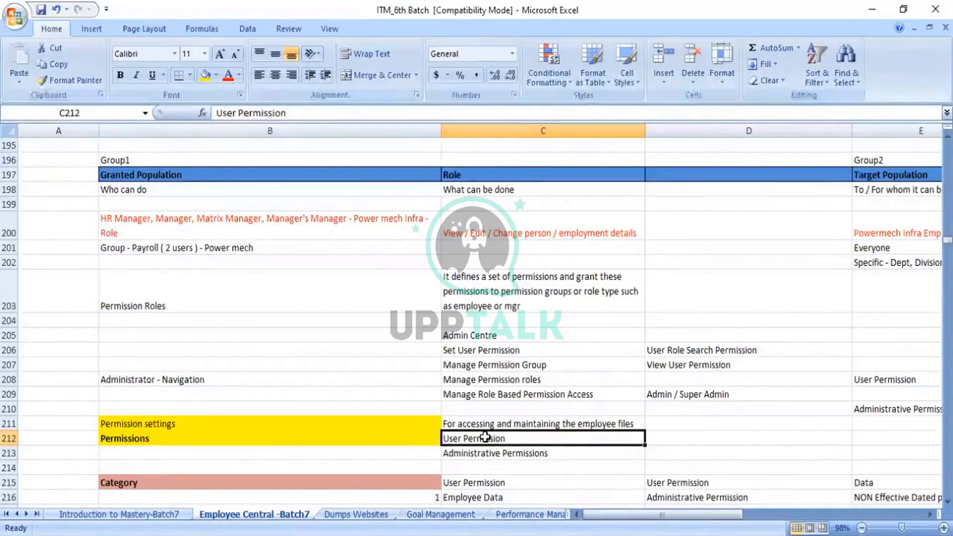
Step: Review the User Permission and Administrative Permissions entries under Permissions, continuing down to the Category section
key(Down)
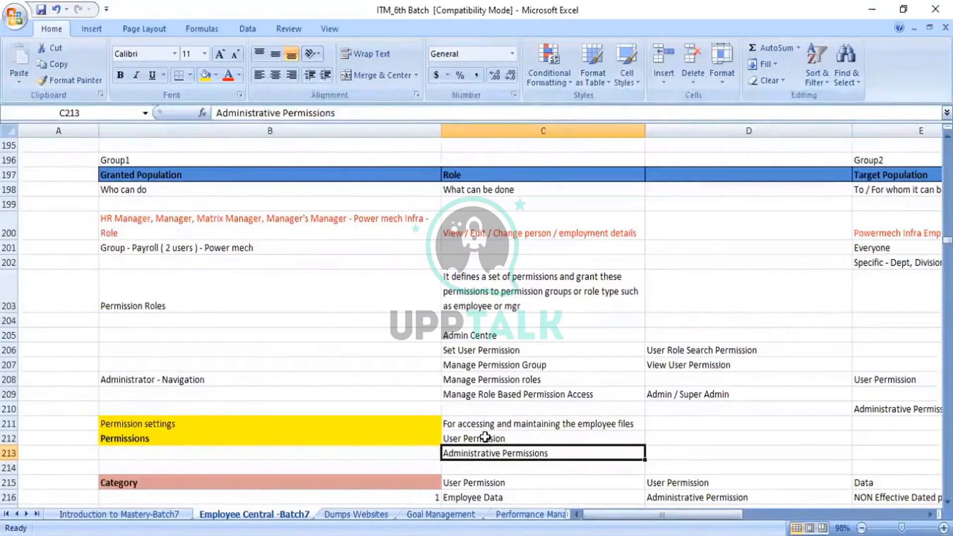
key(Up)
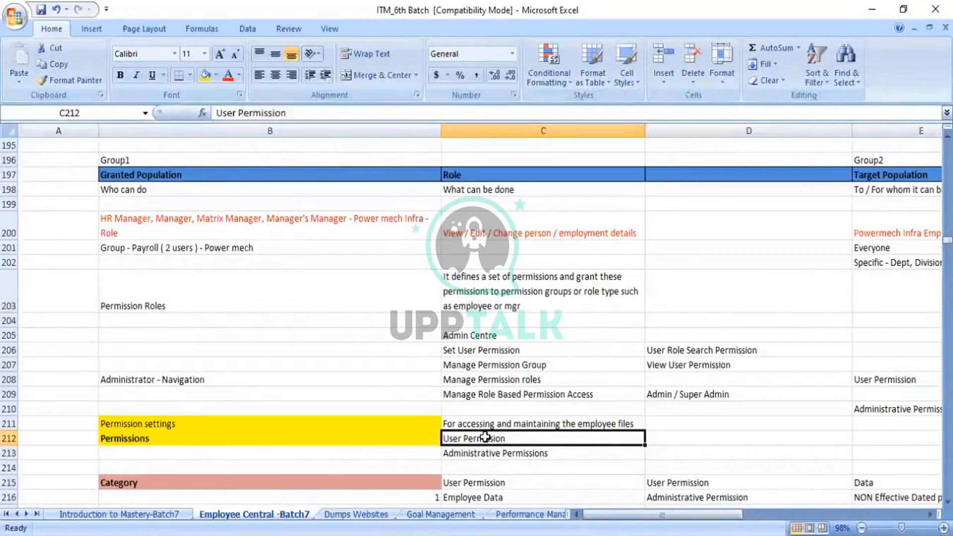
key(Down)
key(Up)
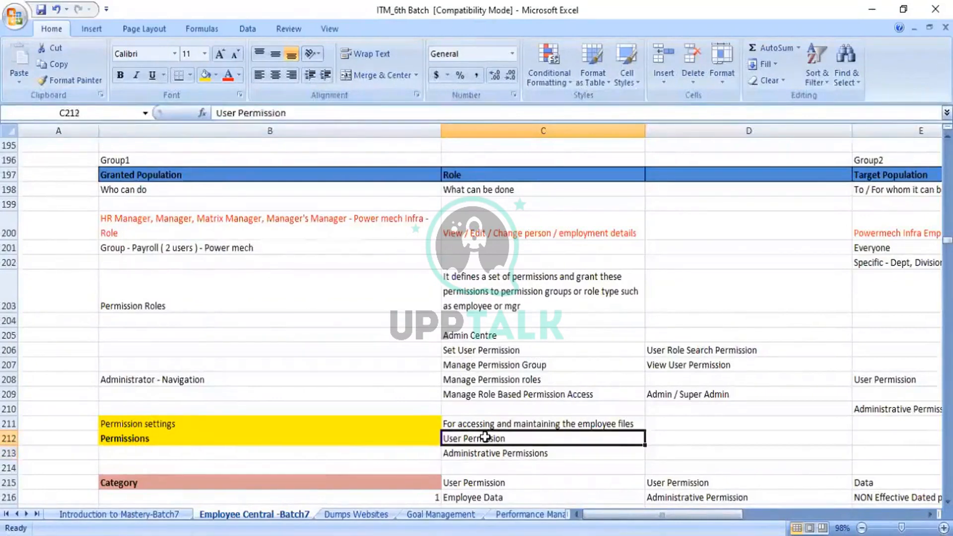
key(Down)
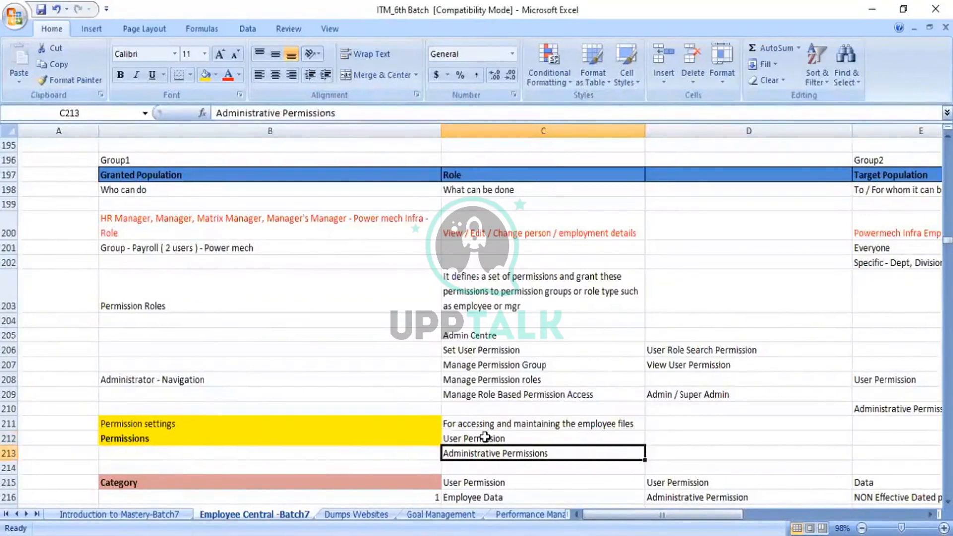
key(Up)
key(Down)
key(Down)
key(Down)
key(Down)
key(Down)
key(Down)
key(Down)
key(Down)
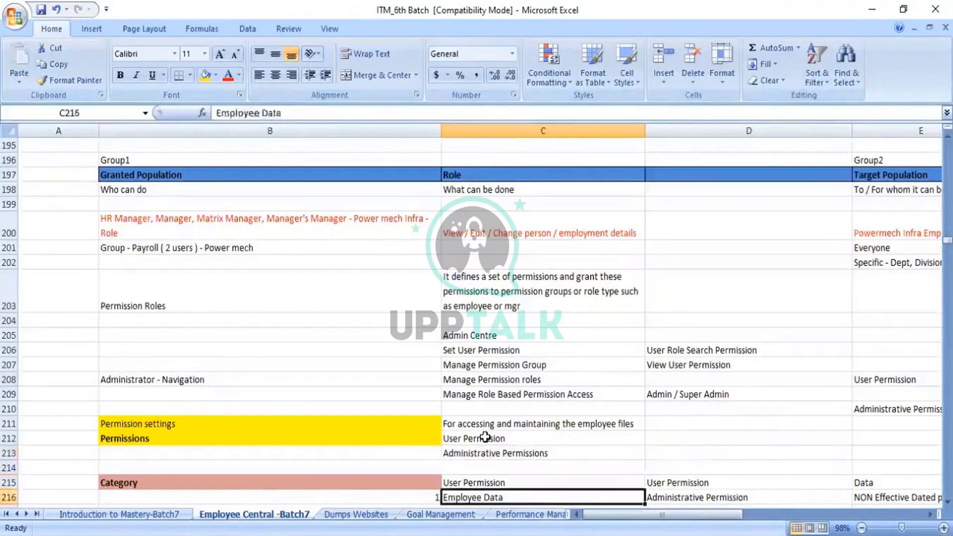
key(Down)
key(Up)
key(Up)
key(Up)
key(Up)
key(Up)
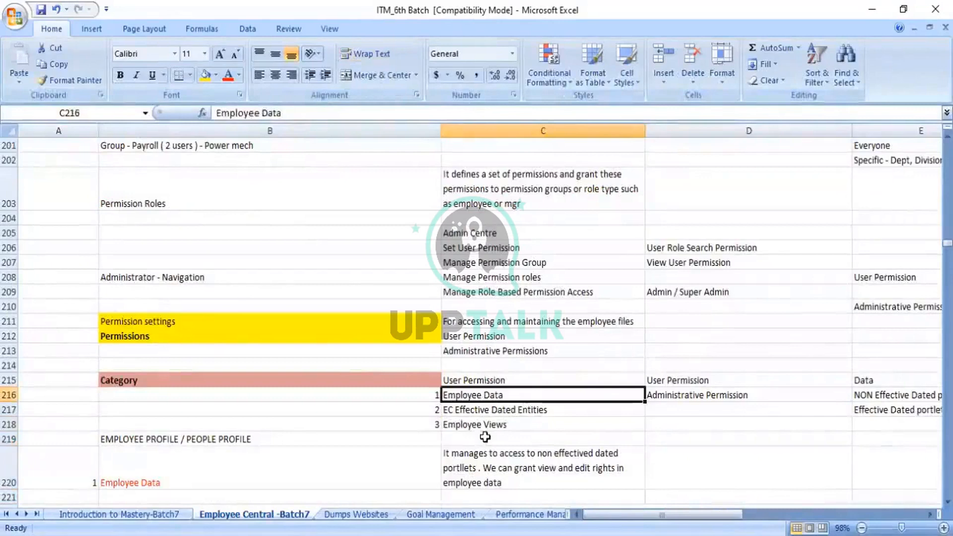
Step: Examine the Employee Data, EC Effective Dated Entities and Employee Views entries in the Category list
key(Down)
key(Down)
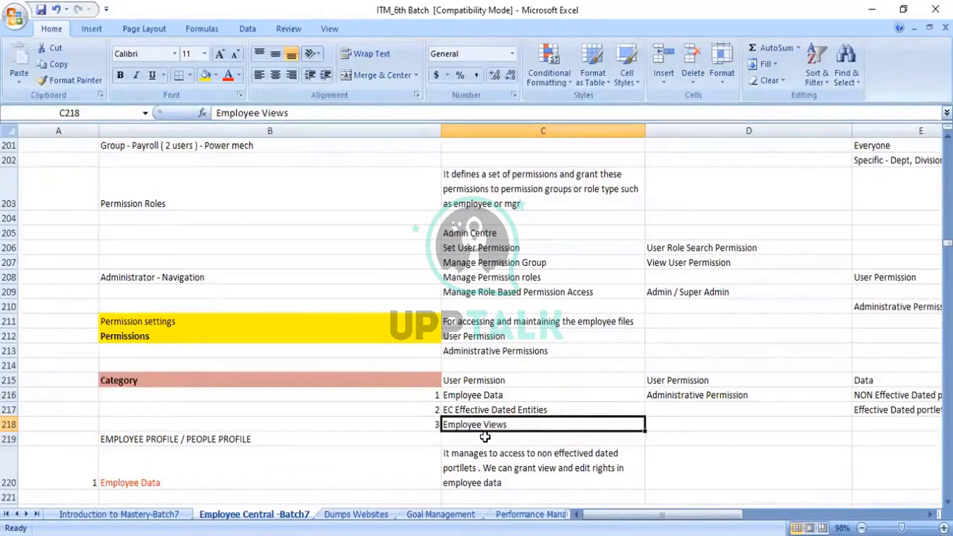
key(Up)
key(Up)
key(Down)
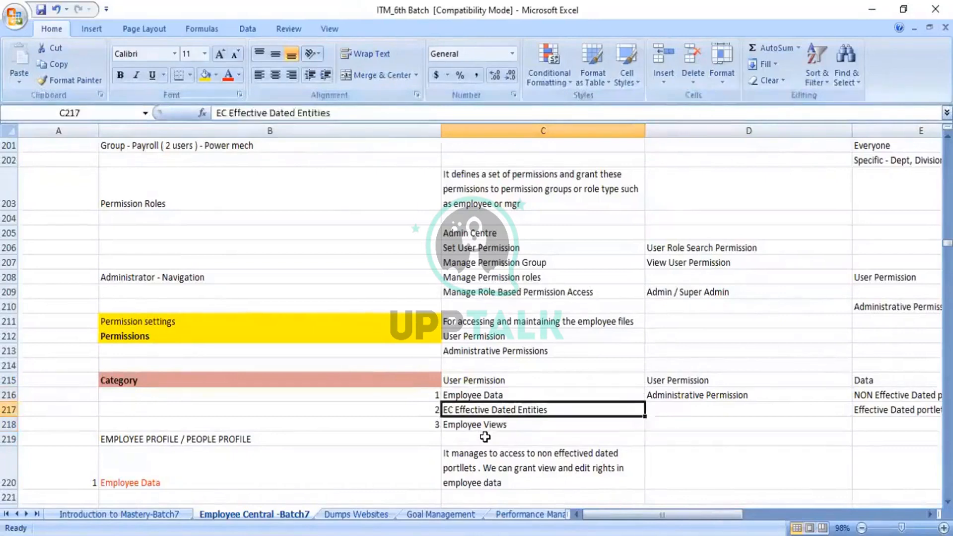
key(Down)
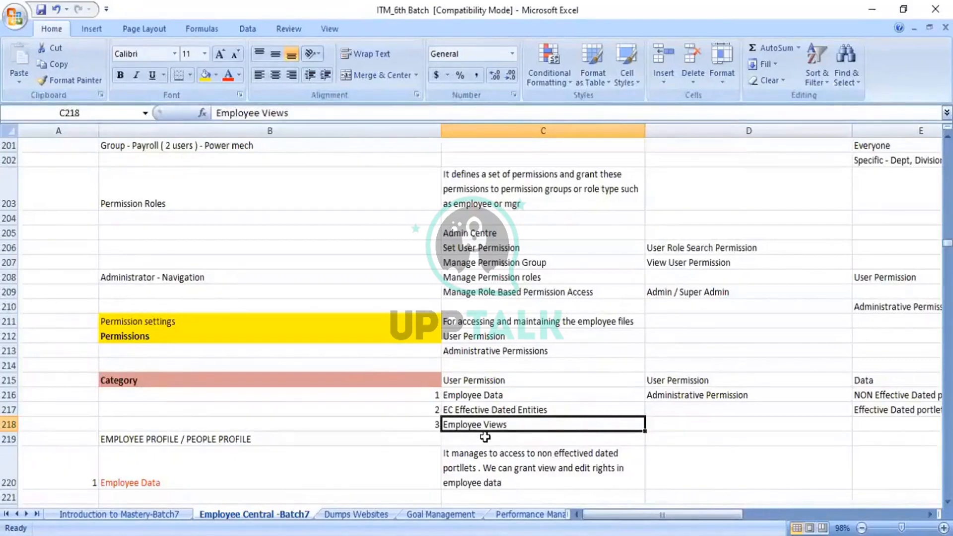
key(Up)
key(Up)
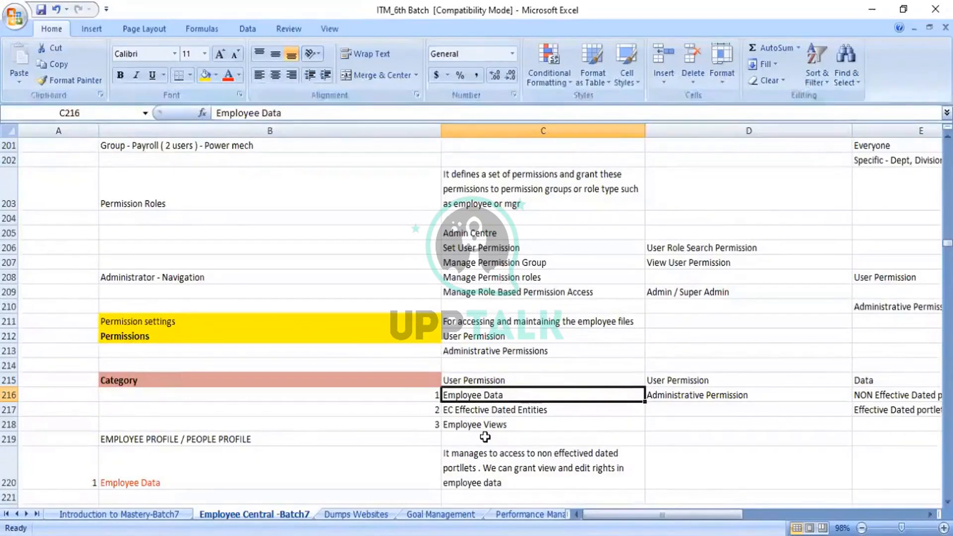
key(Down)
key(Down)
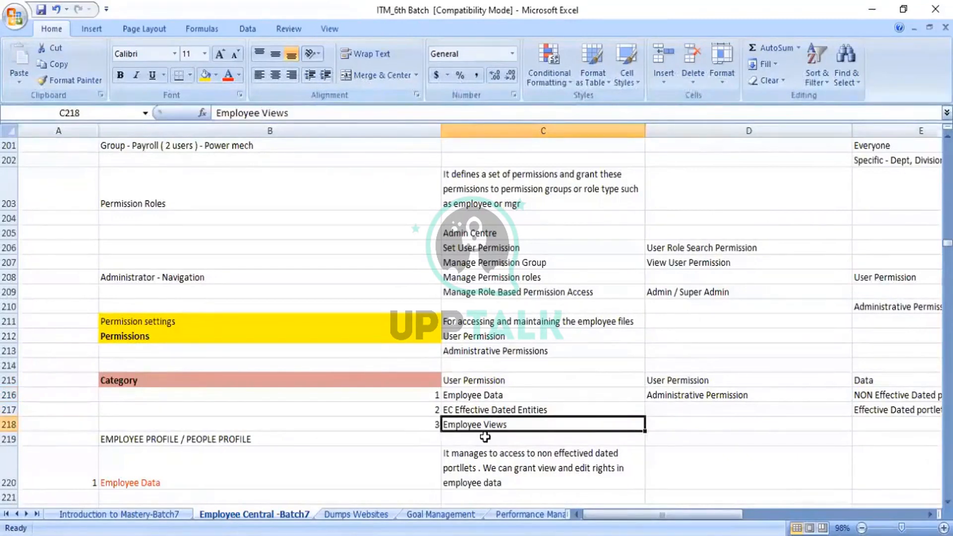
key(Up)
key(Up)
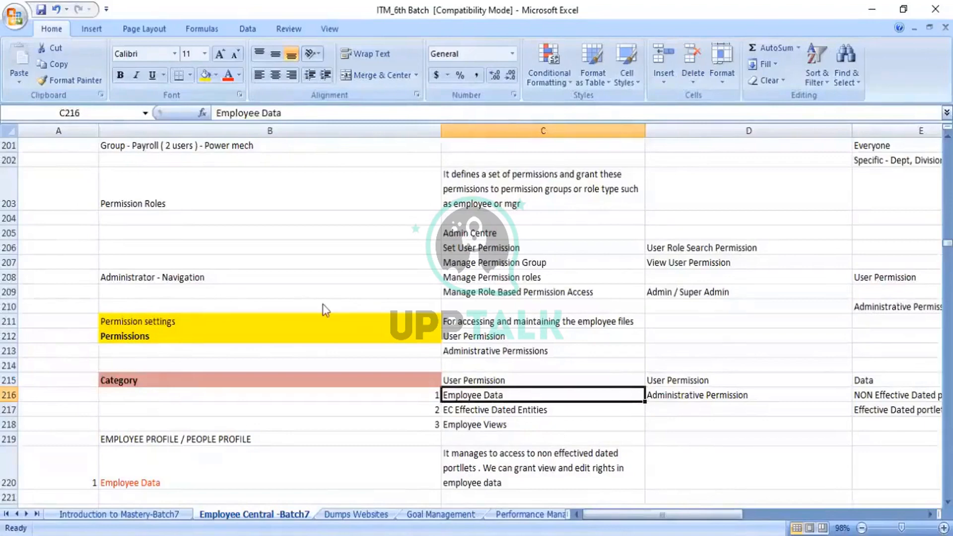
Step: Switch to SuccessFactors in the browser, dismiss the Permission settings dialog and duplicate the Admin Center tab
key(alt+Tab)
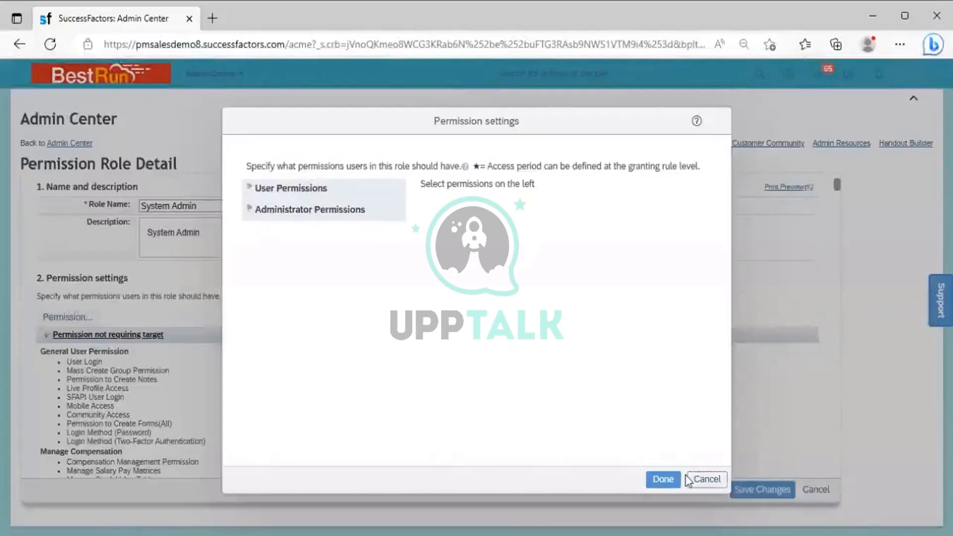
click(701, 479)
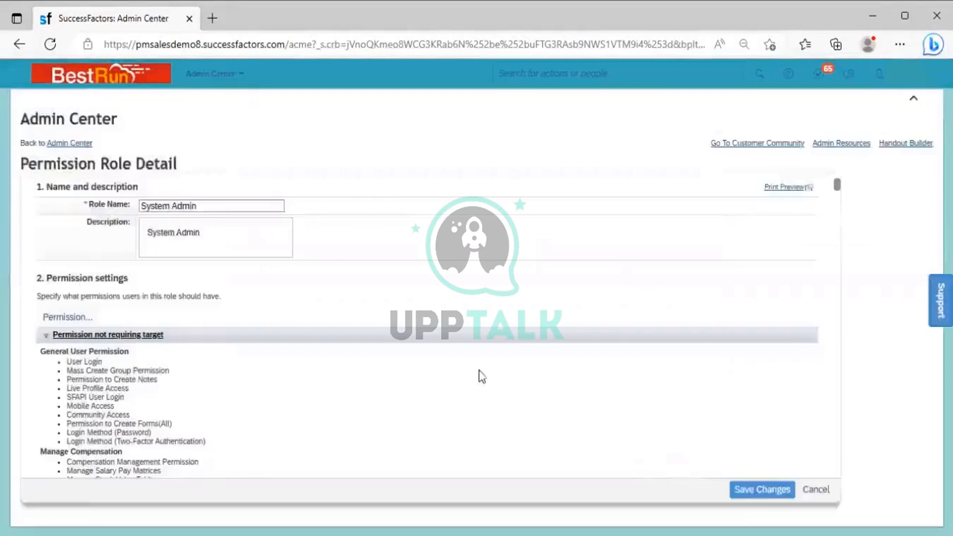
right_click(140, 22)
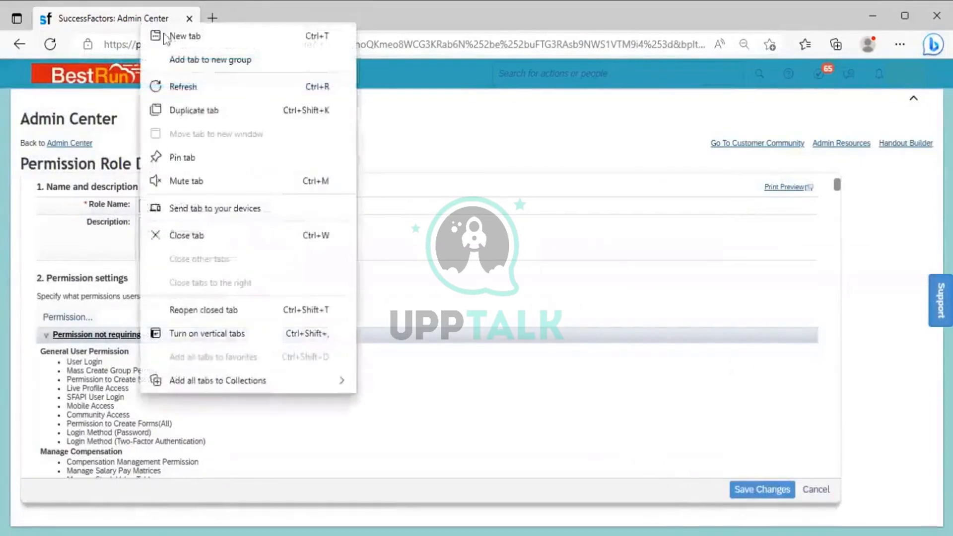
click(236, 112)
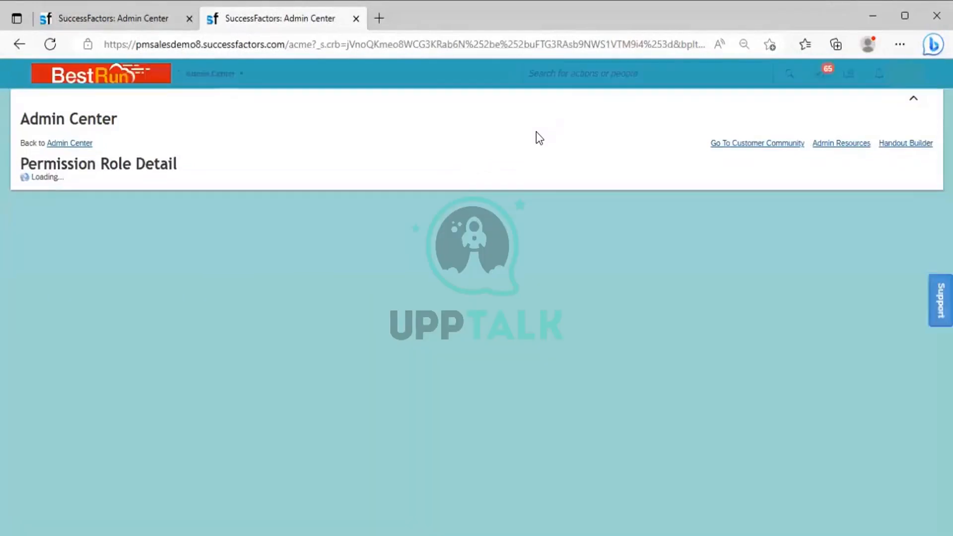
Step: Search for the employee by first name and open the matching employee's People Profile
click(561, 75)
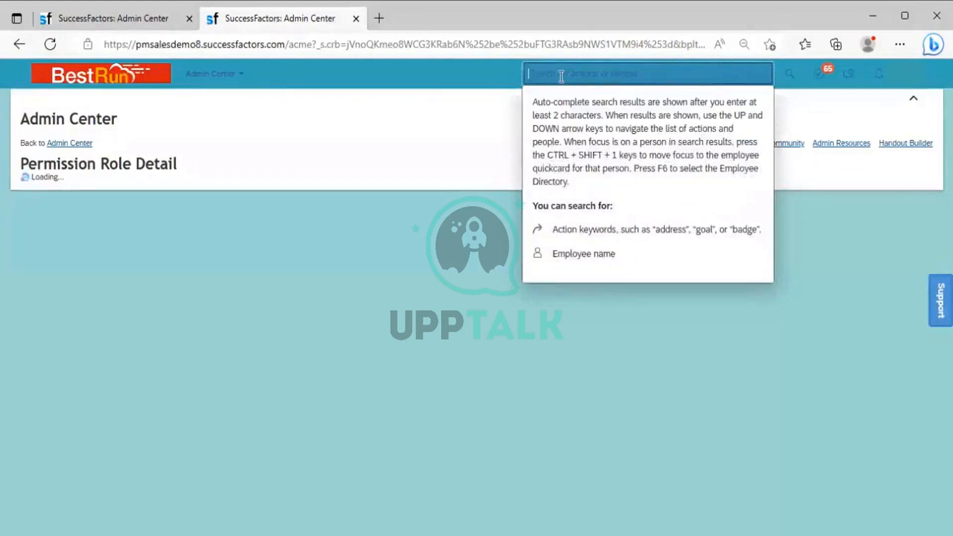
text(Anil)
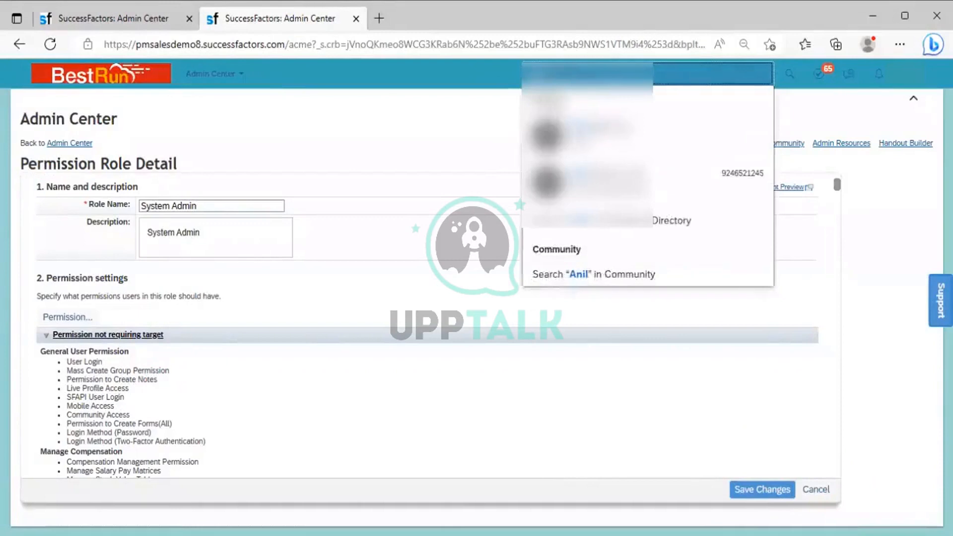
click(585, 182)
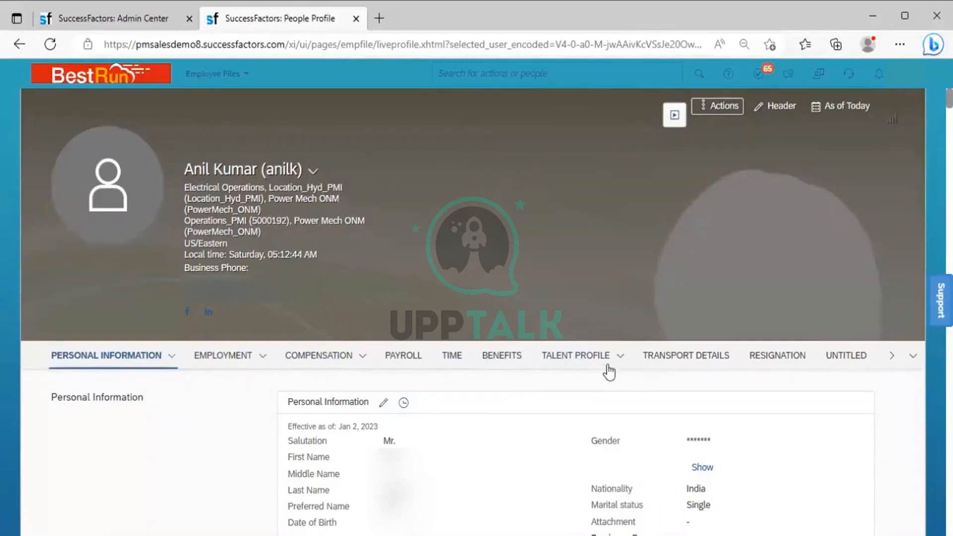
Step: Go to the profile's Personal Information section, view its change history and close the history without changes
click(168, 366)
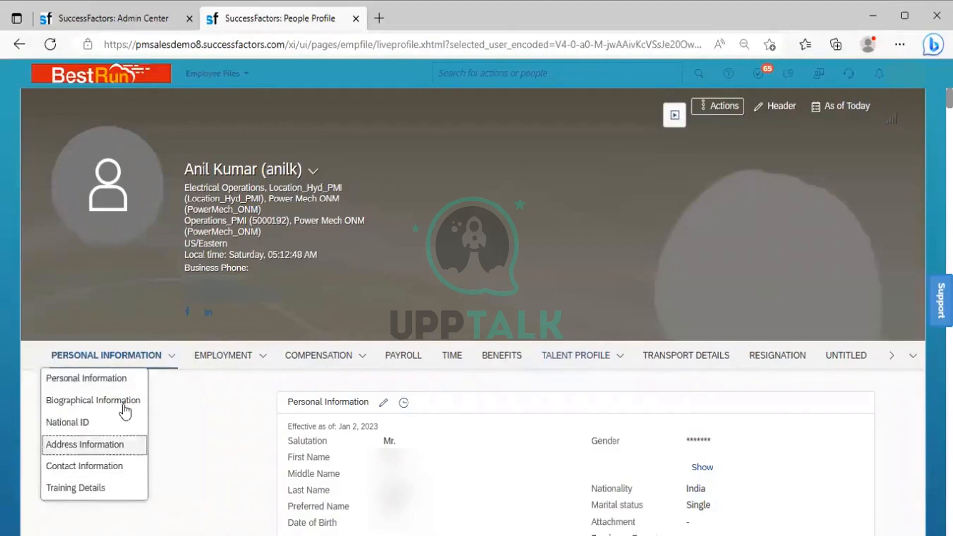
click(113, 383)
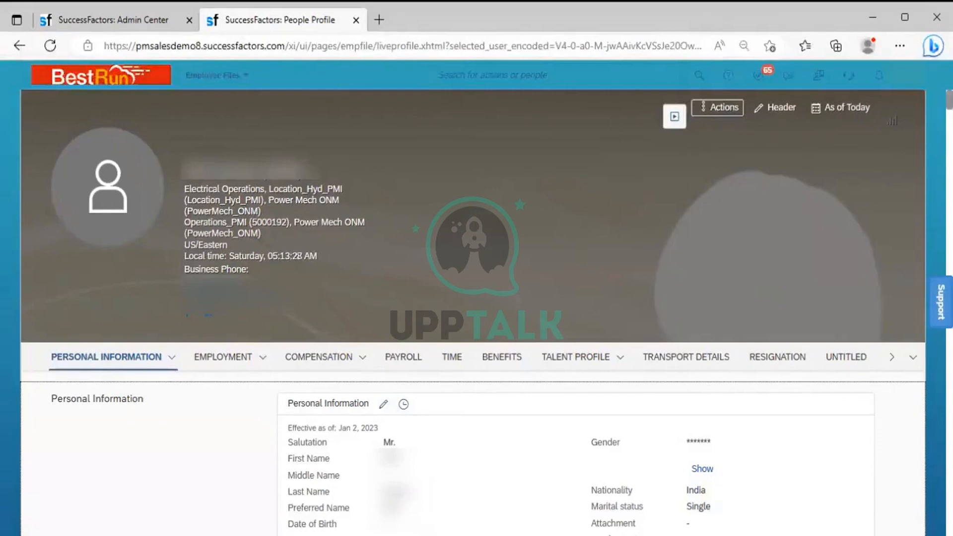
scroll(472, 313, down, 3)
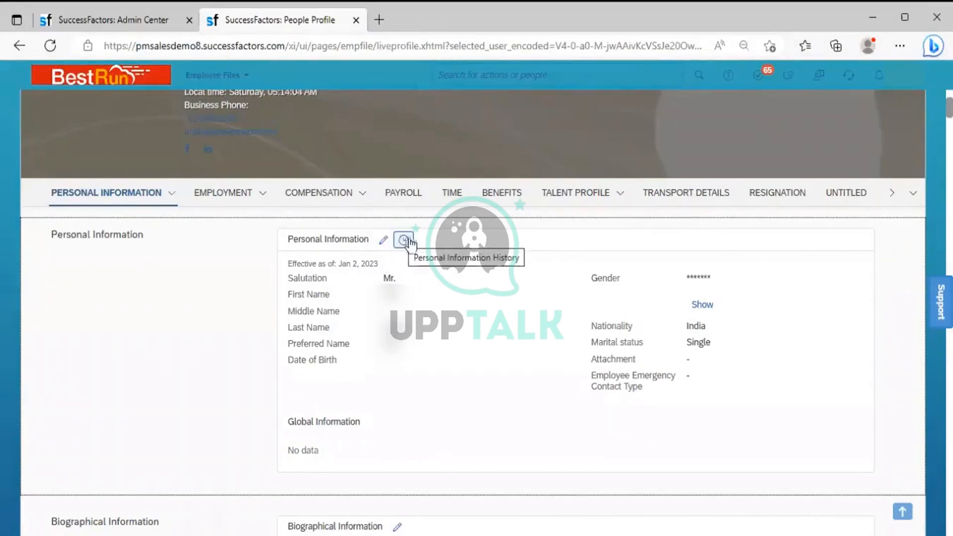
click(403, 240)
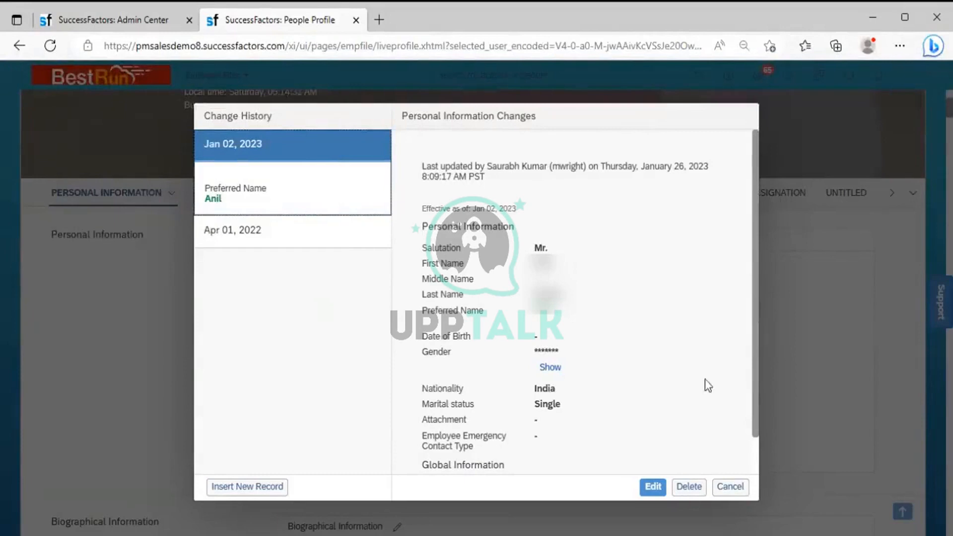
click(725, 486)
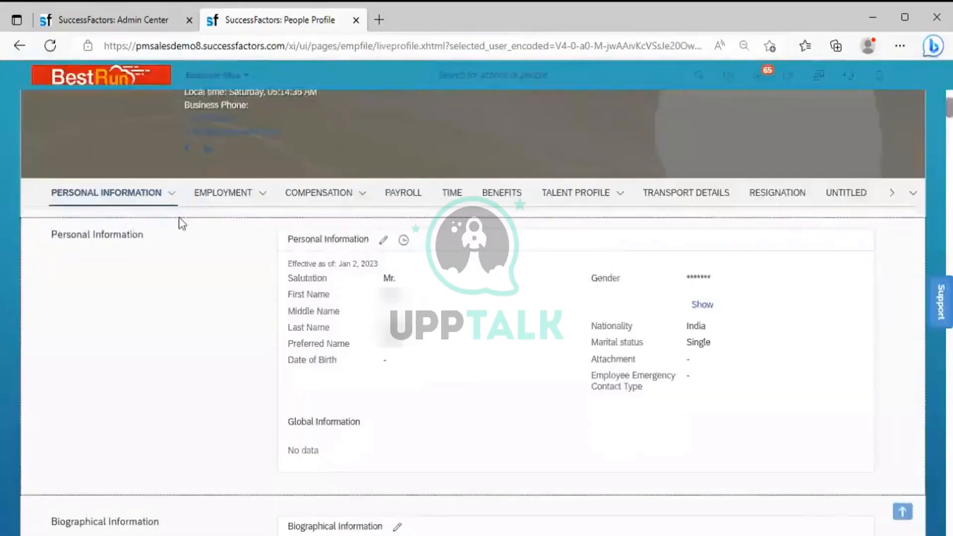
Step: View the Address Information section and inspect the Contact Information edit form, closing it without changes
click(171, 203)
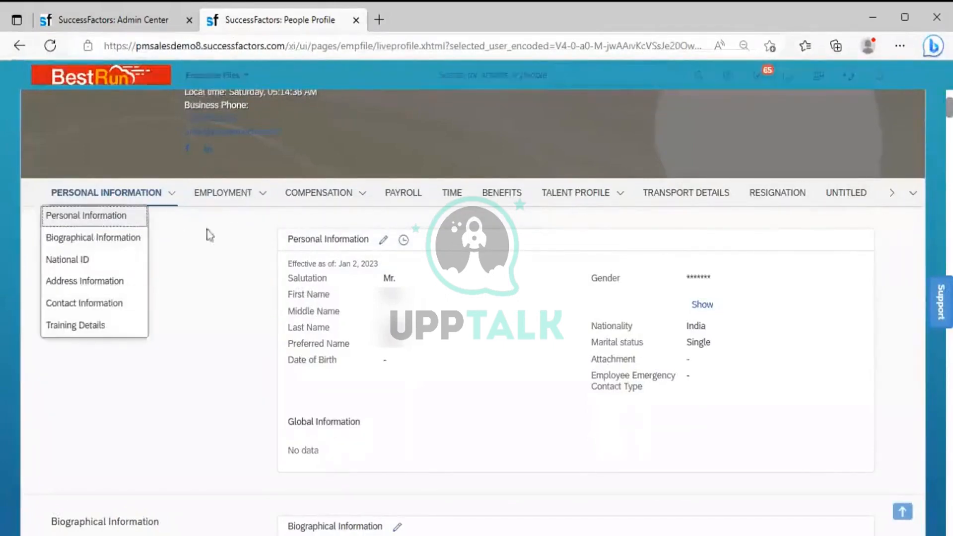
click(112, 287)
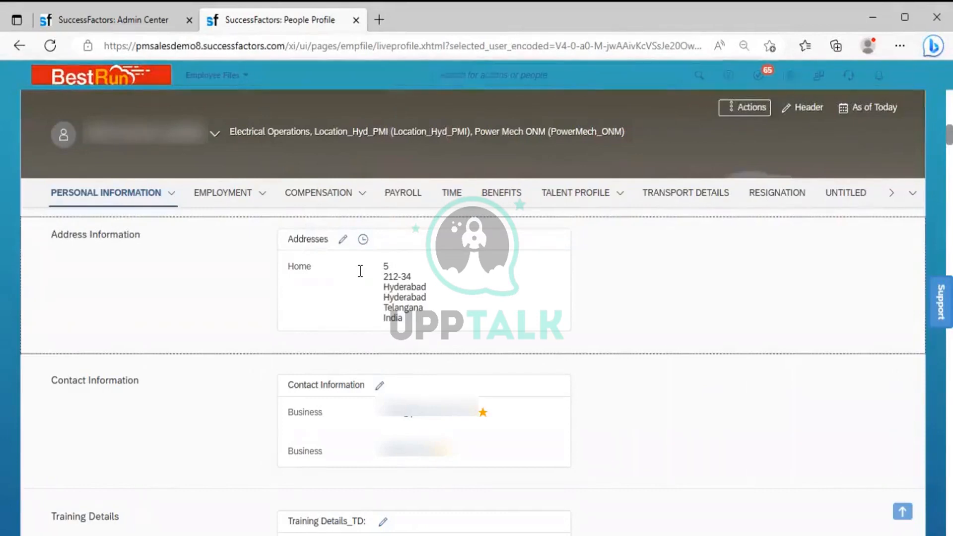
click(169, 201)
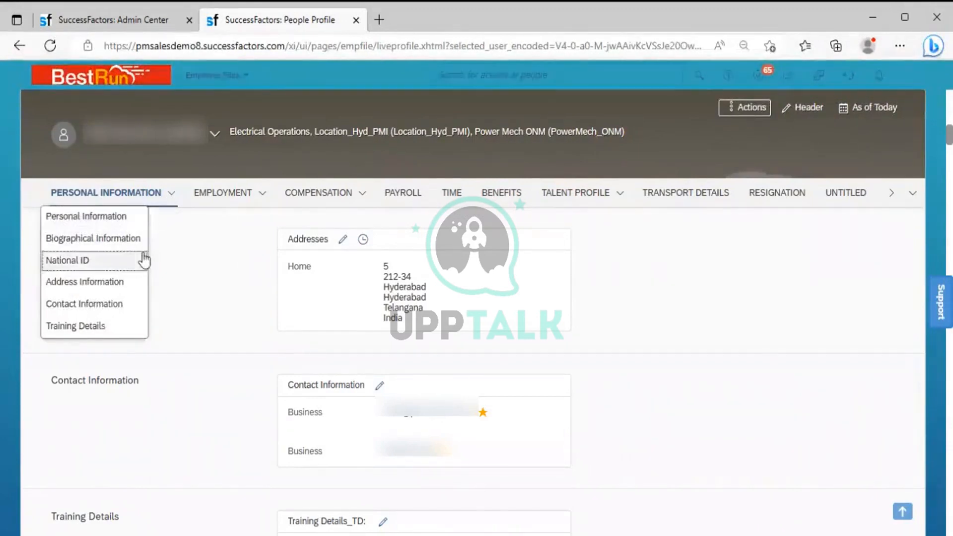
click(120, 304)
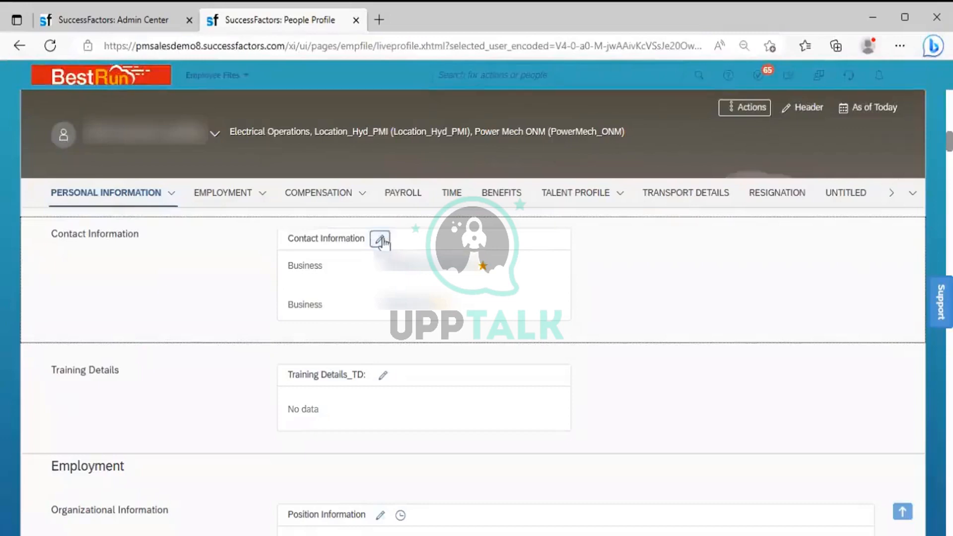
click(380, 239)
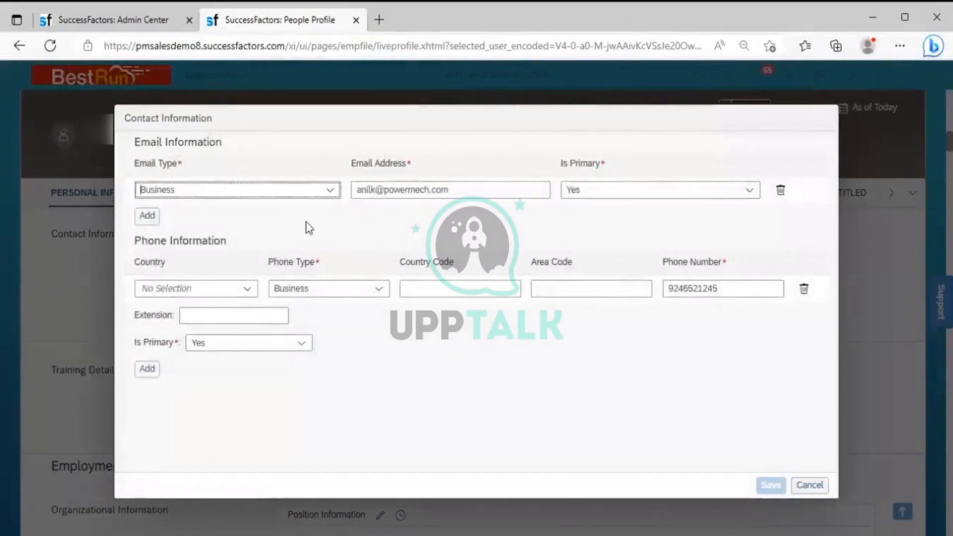
click(367, 189)
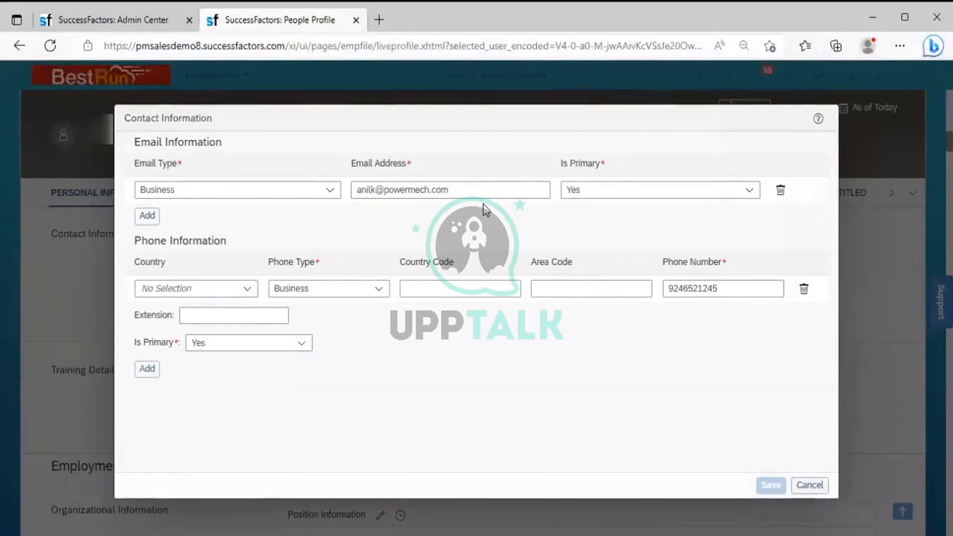
click(808, 485)
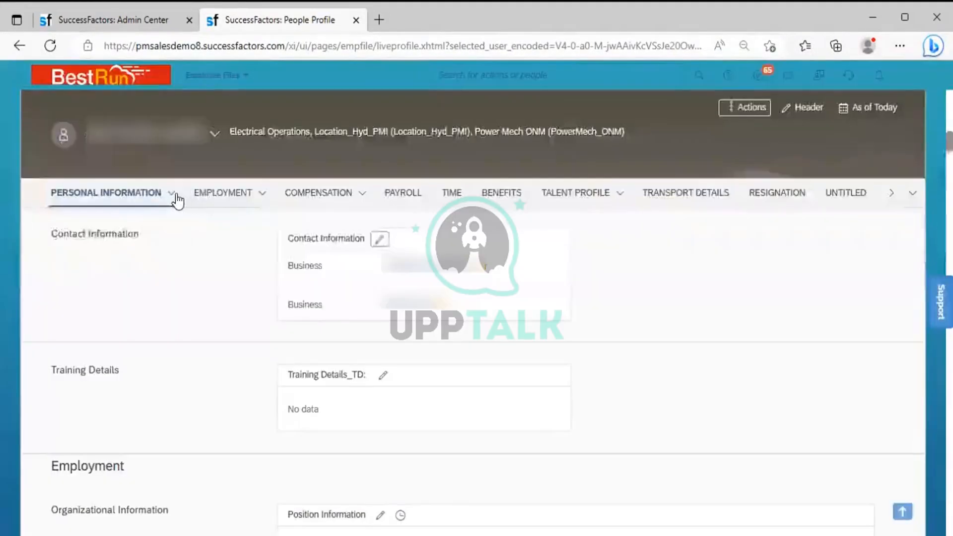
Step: Go to the Biographical Information section, inspect its edit form and close it without changes
click(172, 193)
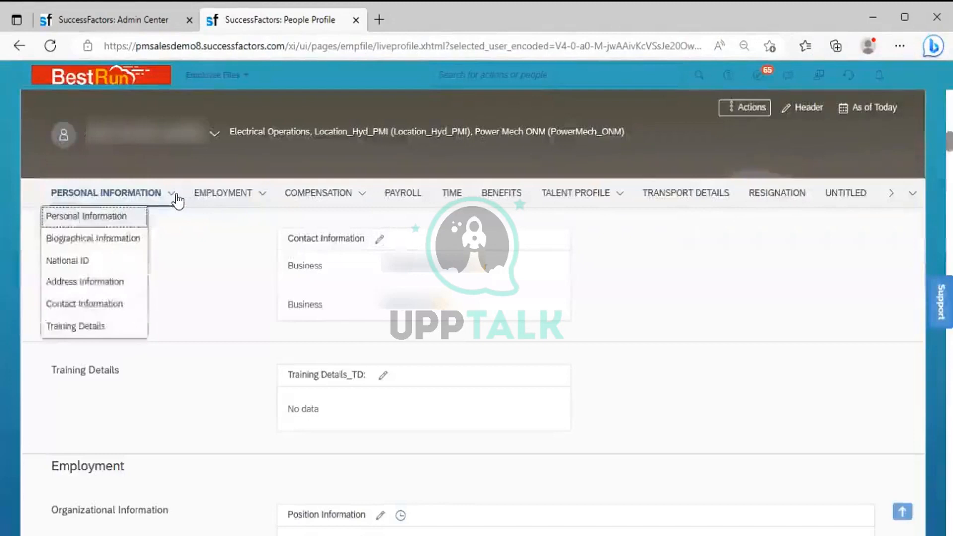
click(62, 239)
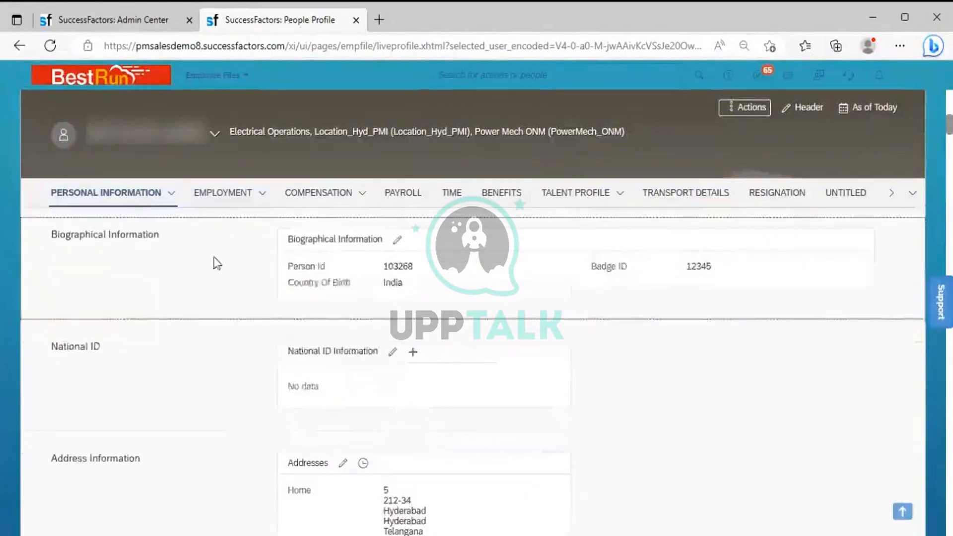
click(396, 240)
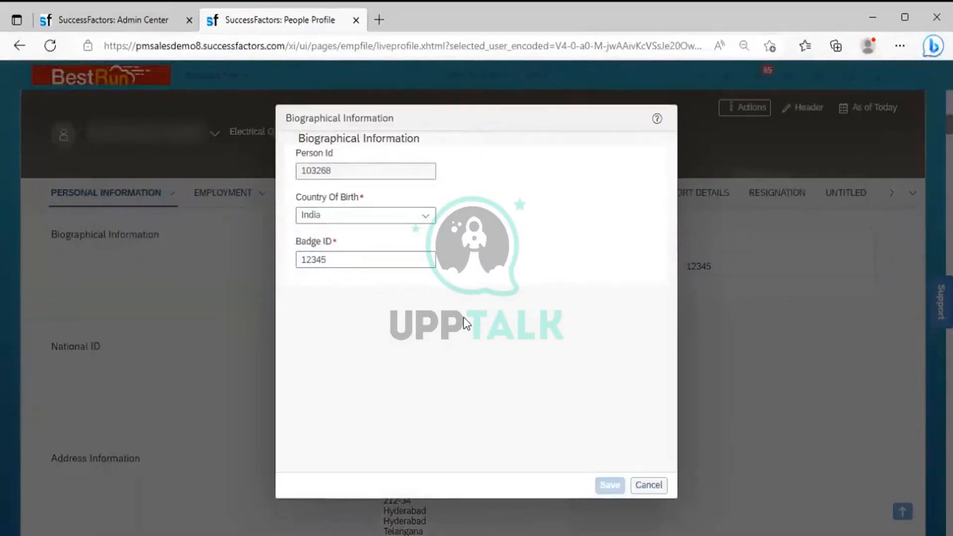
click(637, 482)
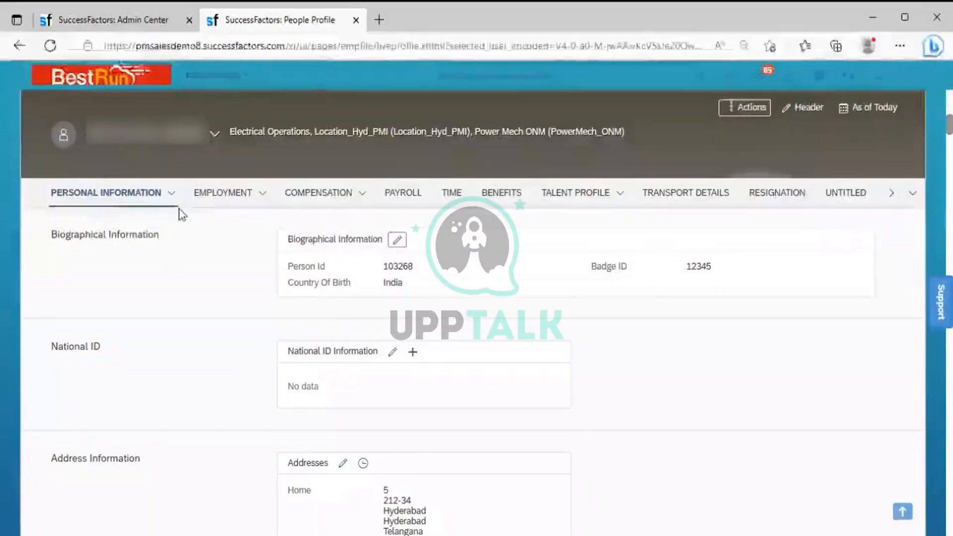
Step: View the portlets listed under the profile's Personal Information, Employment and Compensation sections, closing the last list without choosing one
click(171, 193)
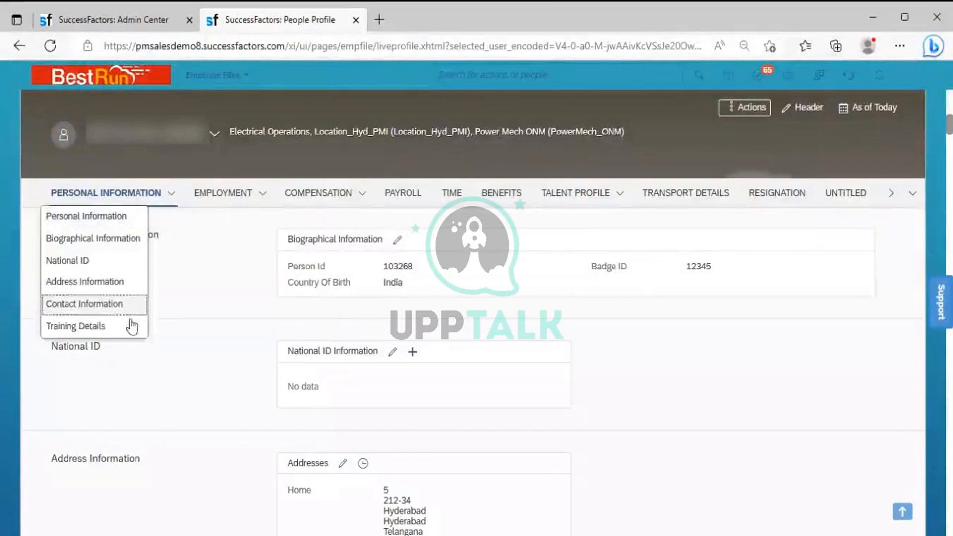
click(261, 196)
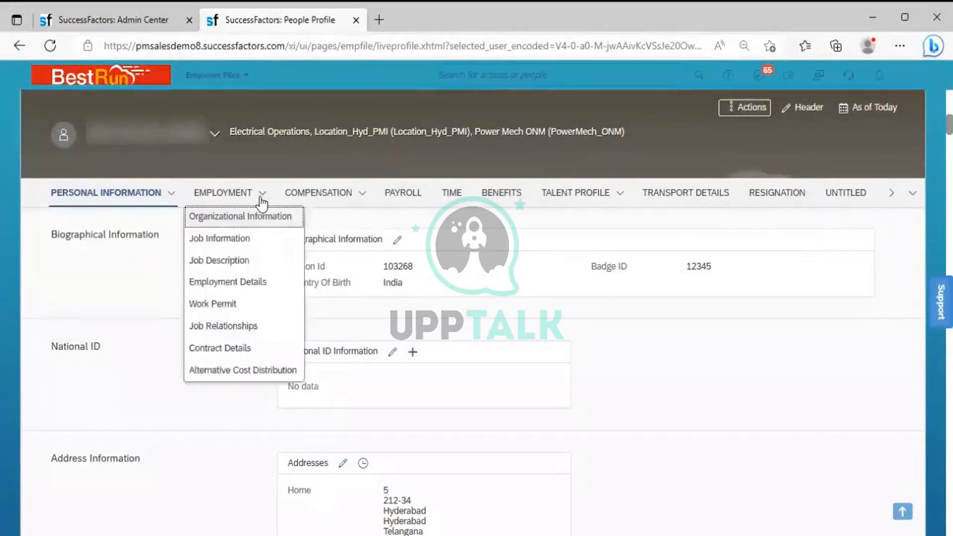
click(366, 198)
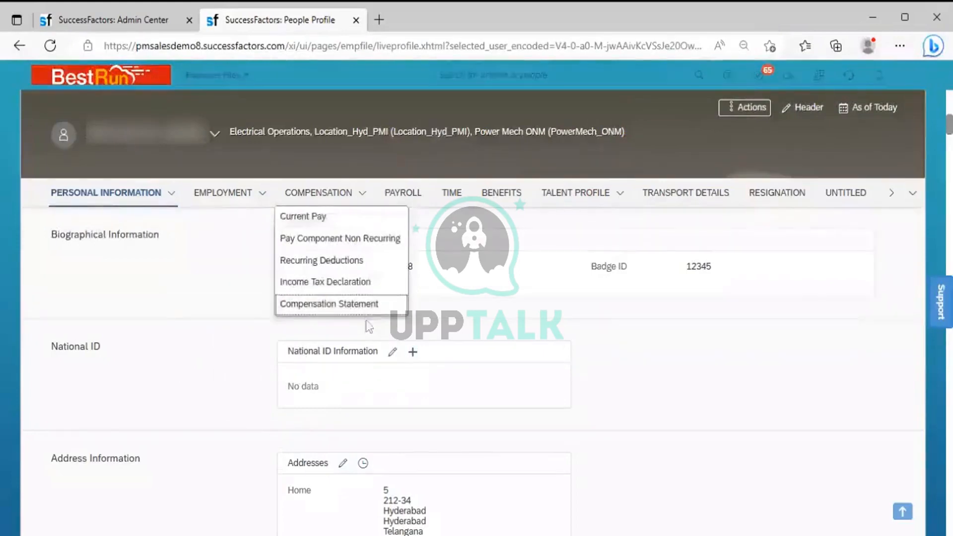
click(631, 384)
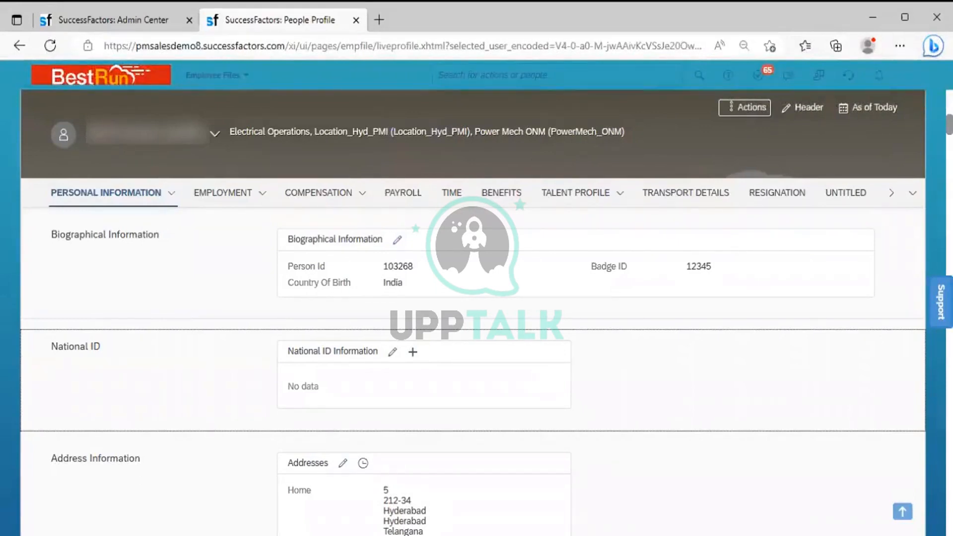
Step: Switch to the ITM_6th Batch workbook in Excel and review the NON Effective Dated portlet and Effective Dated portlet entries in E216 and E217
key(alt+Tab)
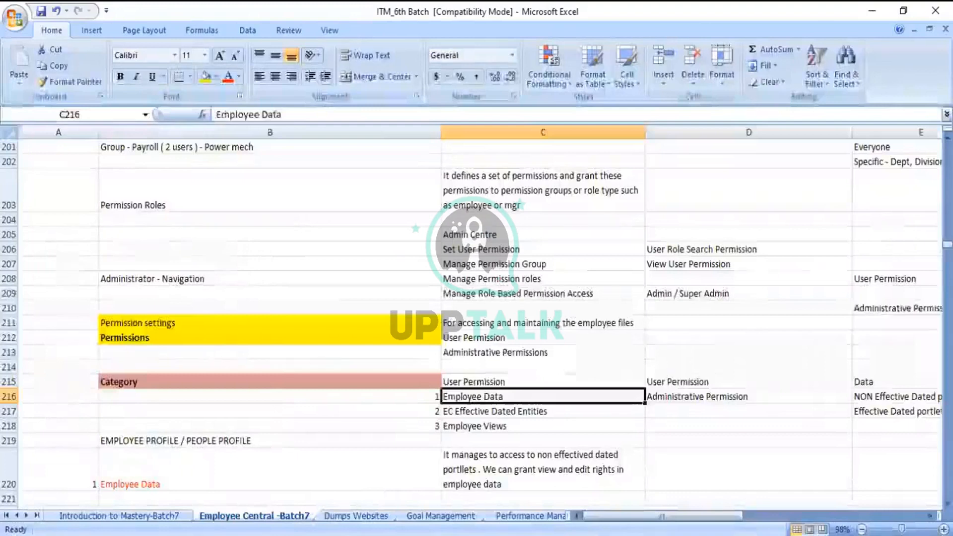
click(695, 396)
click(893, 396)
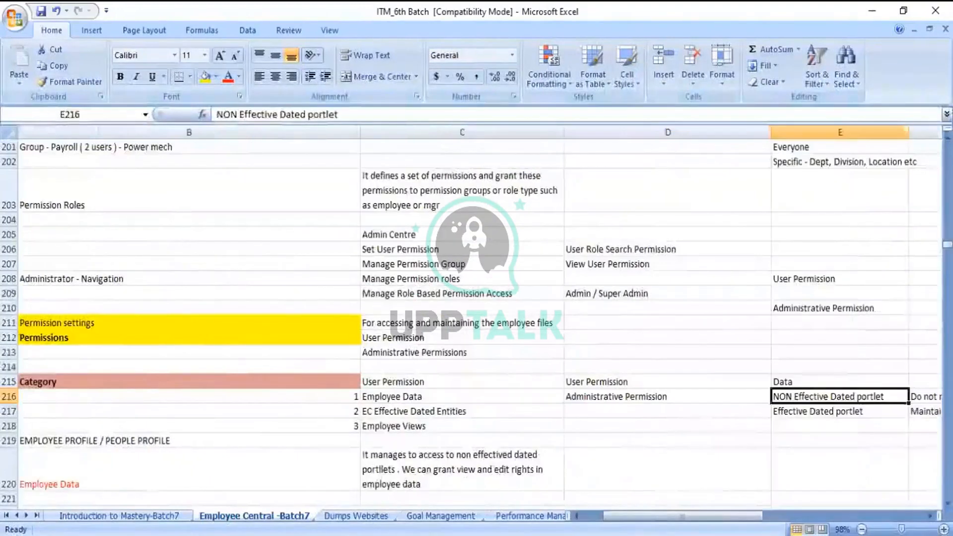
click(838, 411)
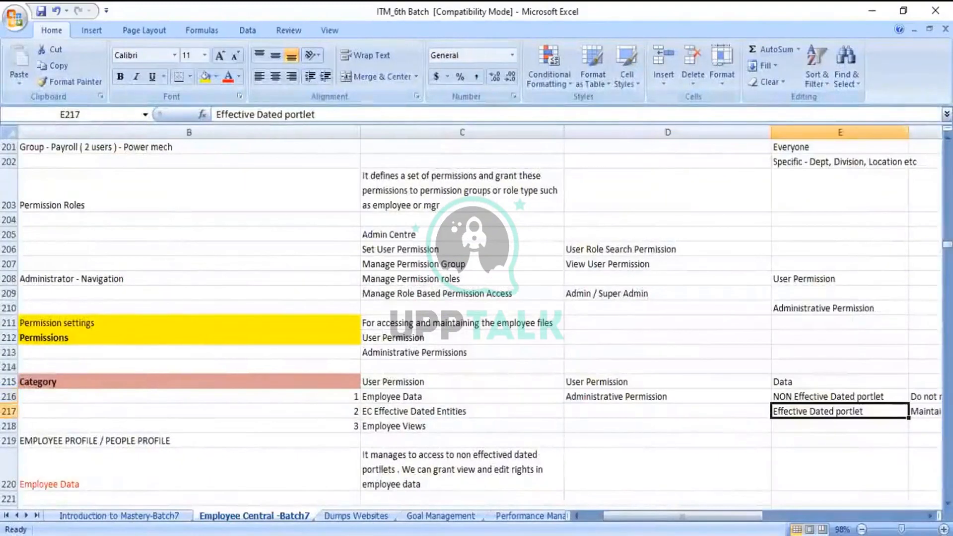
Step: Review the Employee Data, EC Effective Dated Entities and Employee Views categories in C216:C218, ending on cell C217
click(667, 410)
click(461, 410)
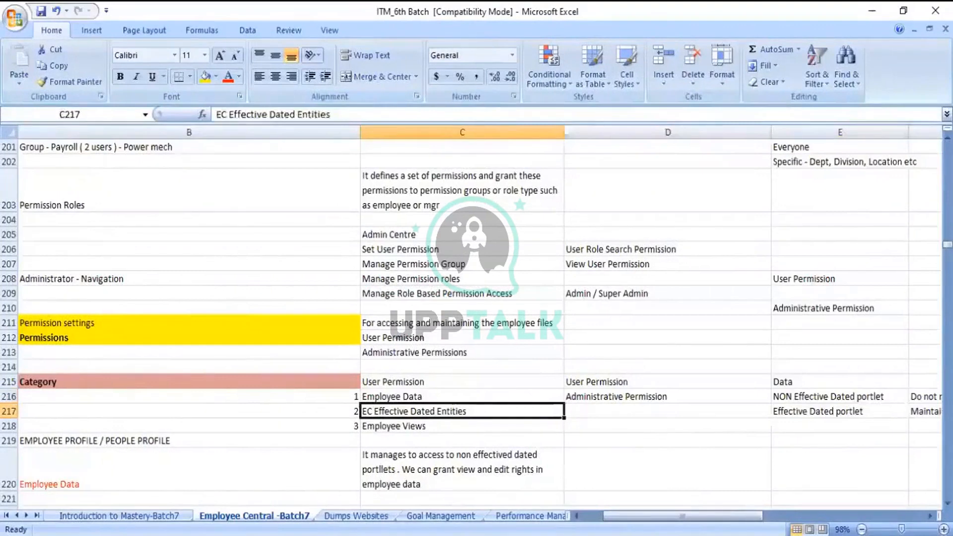
click(461, 396)
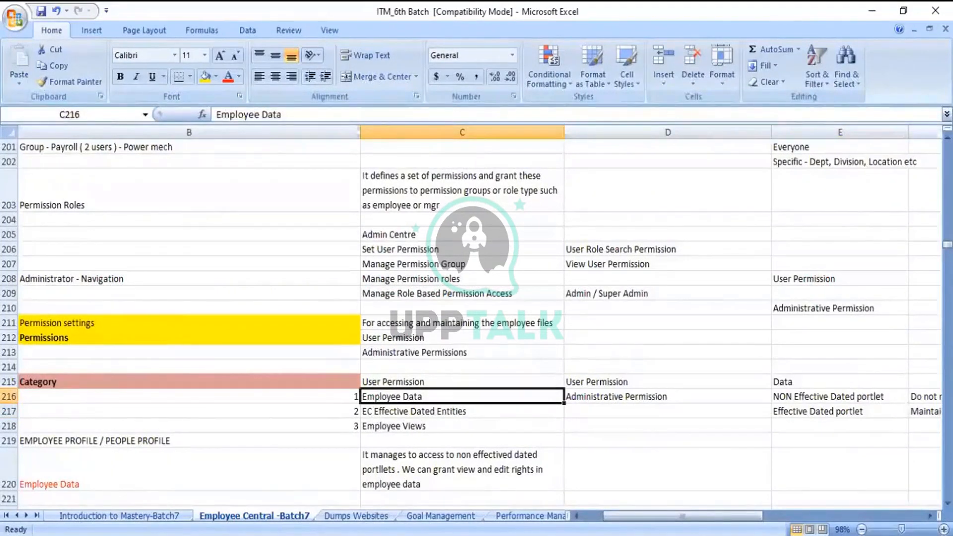
click(461, 411)
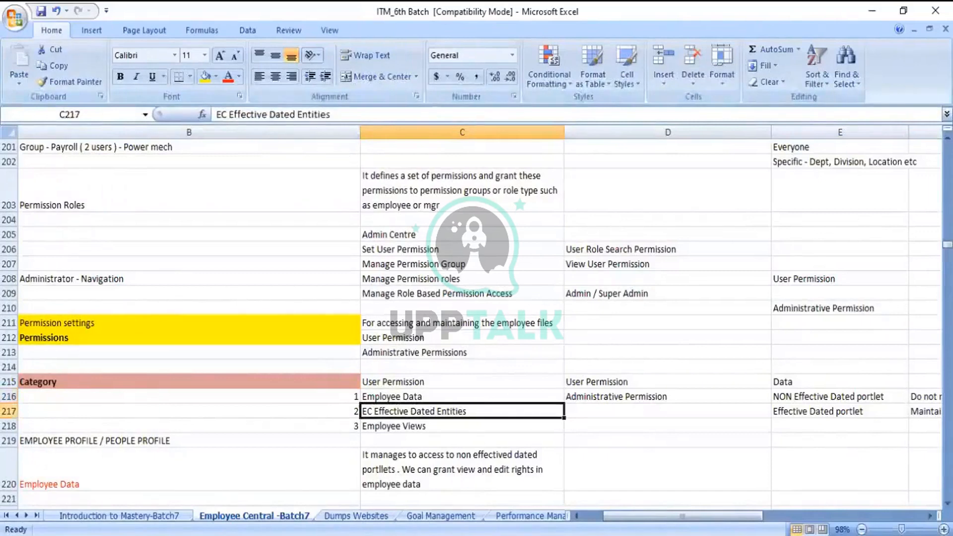
click(462, 425)
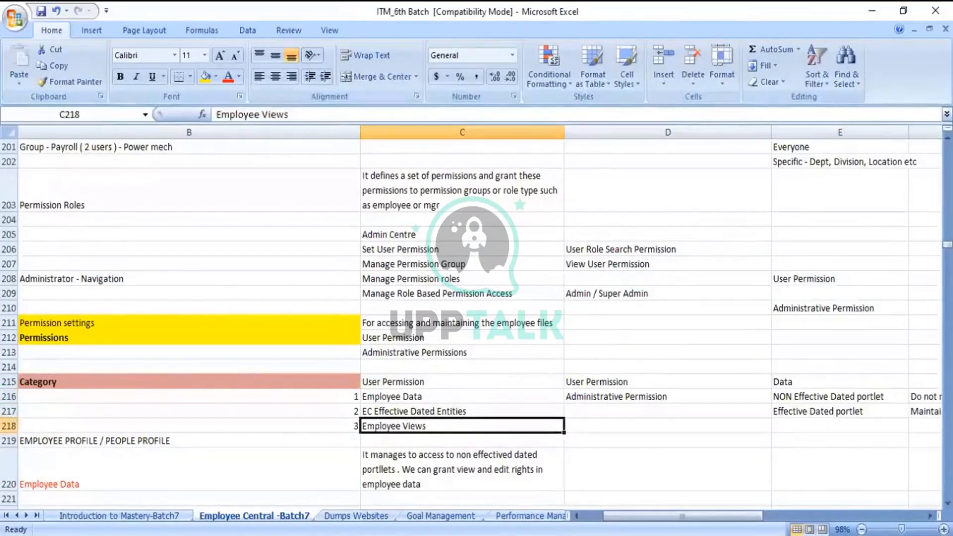
click(461, 411)
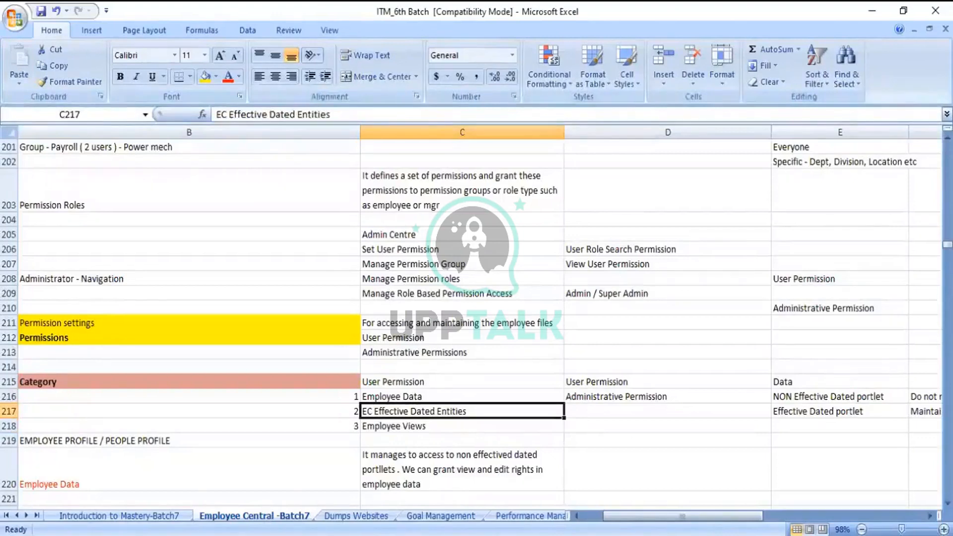
Step: Read through the category descriptions below the list in column C, ending on the Employee Data label in B220
key(Down)
key(Down)
key(Down)
key(Down)
key(Down)
key(Down)
key(Down)
key(Down)
key(Up)
key(Up)
key(Up)
key(Up)
key(Up)
key(Up)
key(Down)
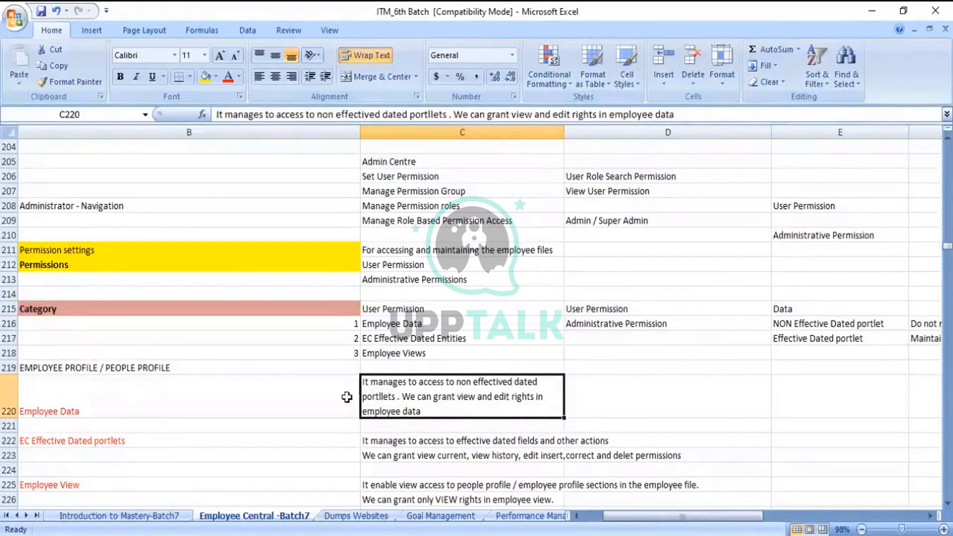
click(215, 397)
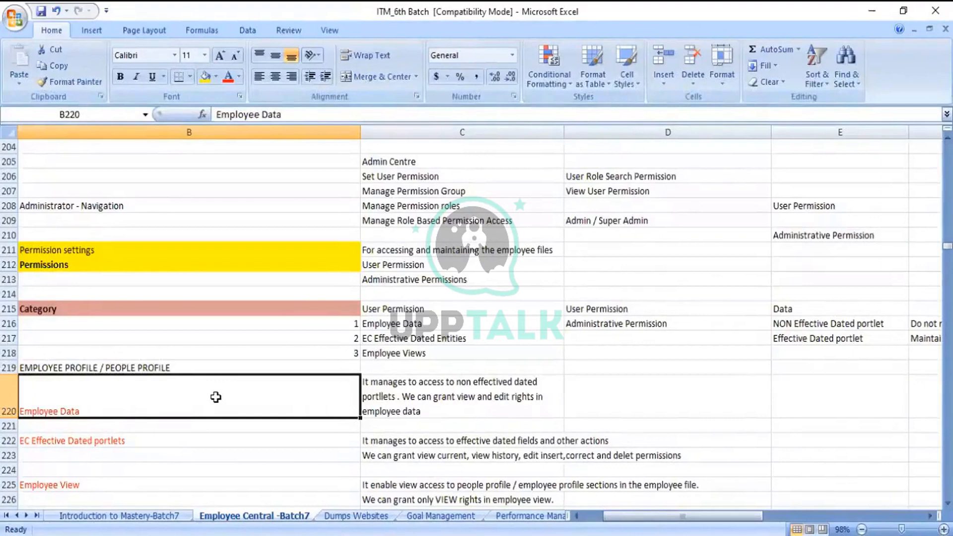
Step: Examine the EC Effective Dated portlets label in B222 and its description in C222, returning to the label
key(Down)
key(Down)
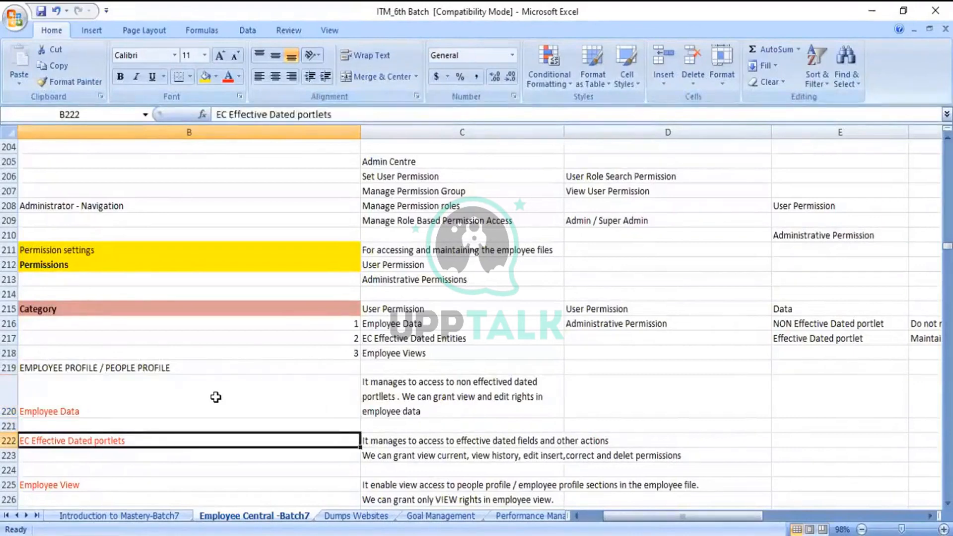
key(Right)
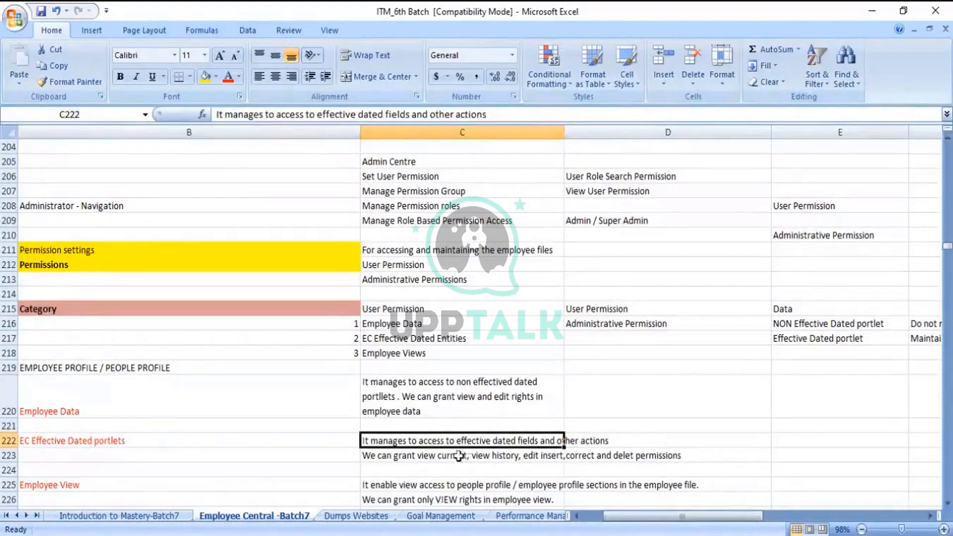
click(99, 442)
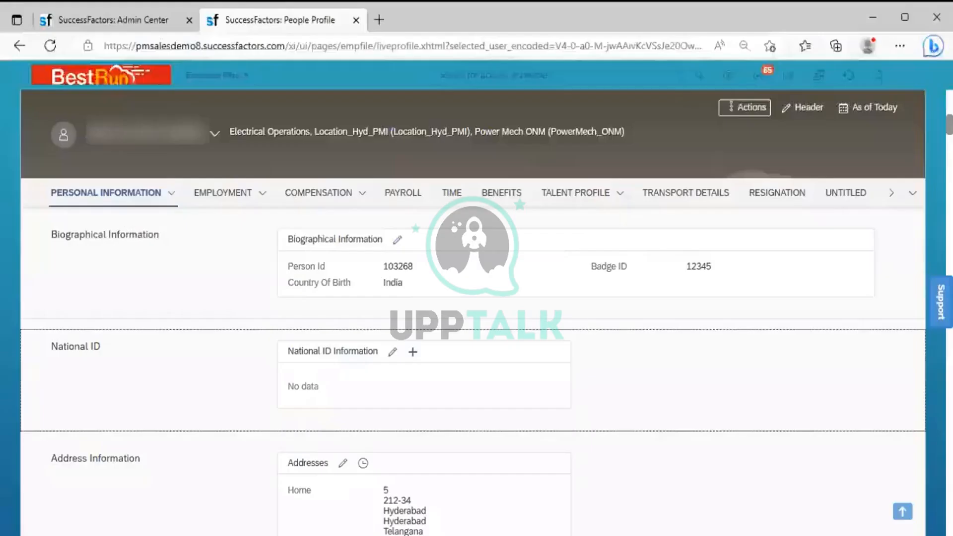
Step: Switch back to the SuccessFactors People Profile and open the change history of the Personal Information portlet
key(alt+Tab)
click(171, 193)
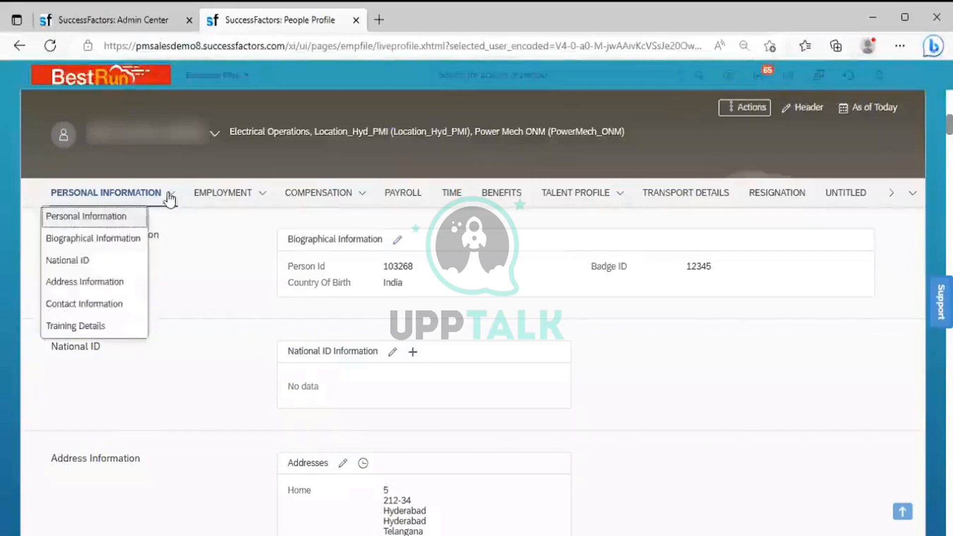
click(132, 221)
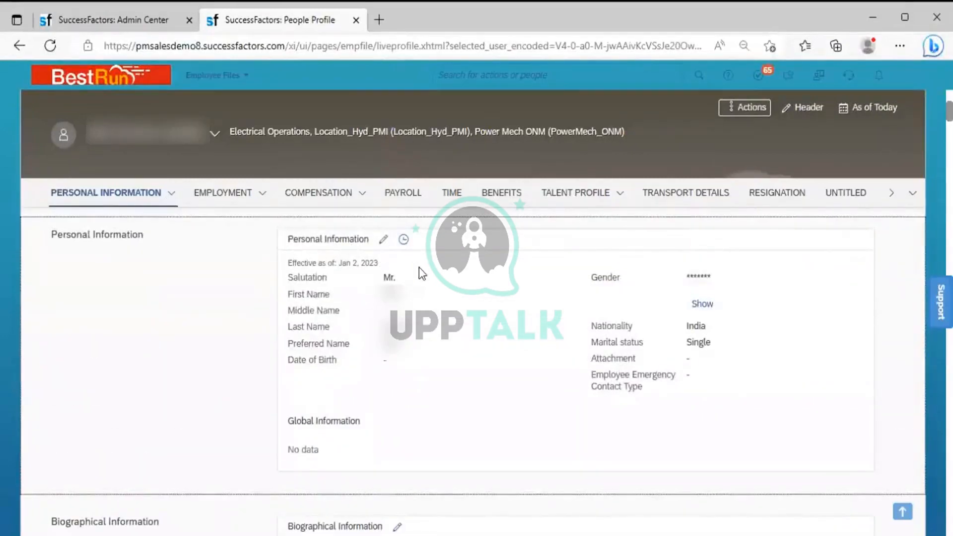
click(406, 239)
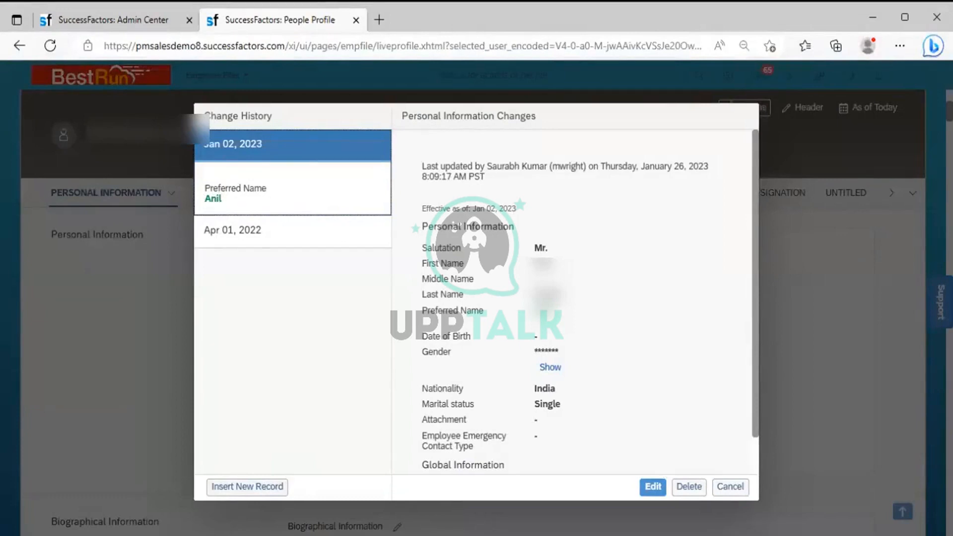
Step: Return to the Excel permission notes and select the Employee Data label in B220
key(alt+Tab)
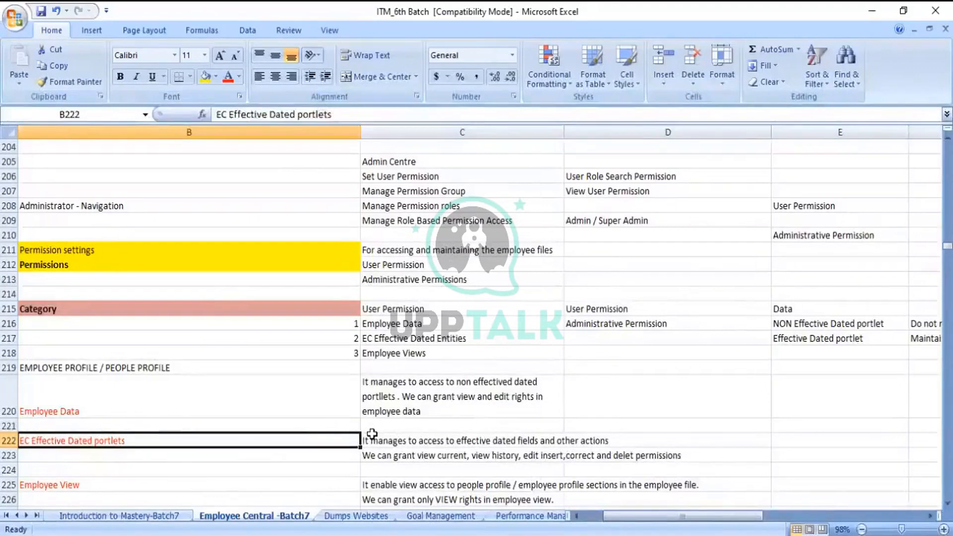
click(282, 405)
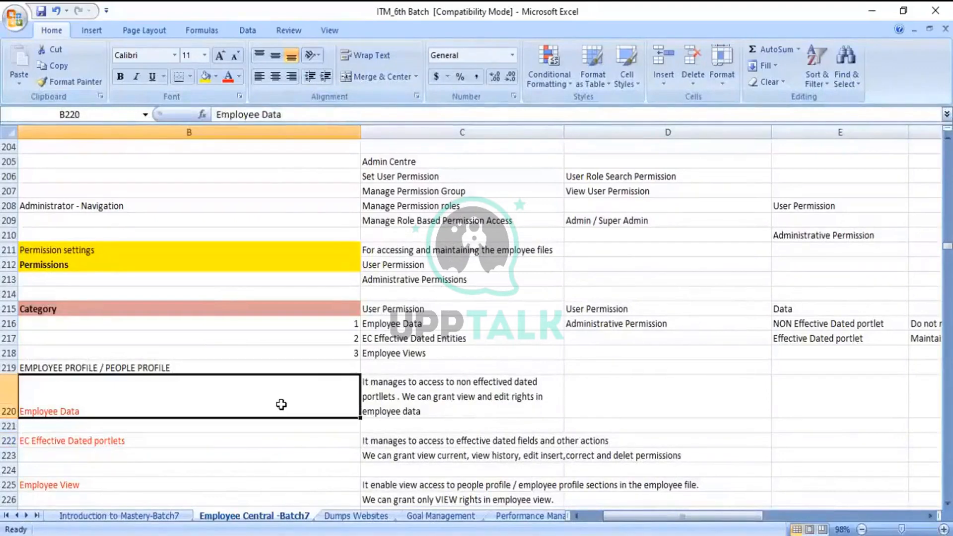